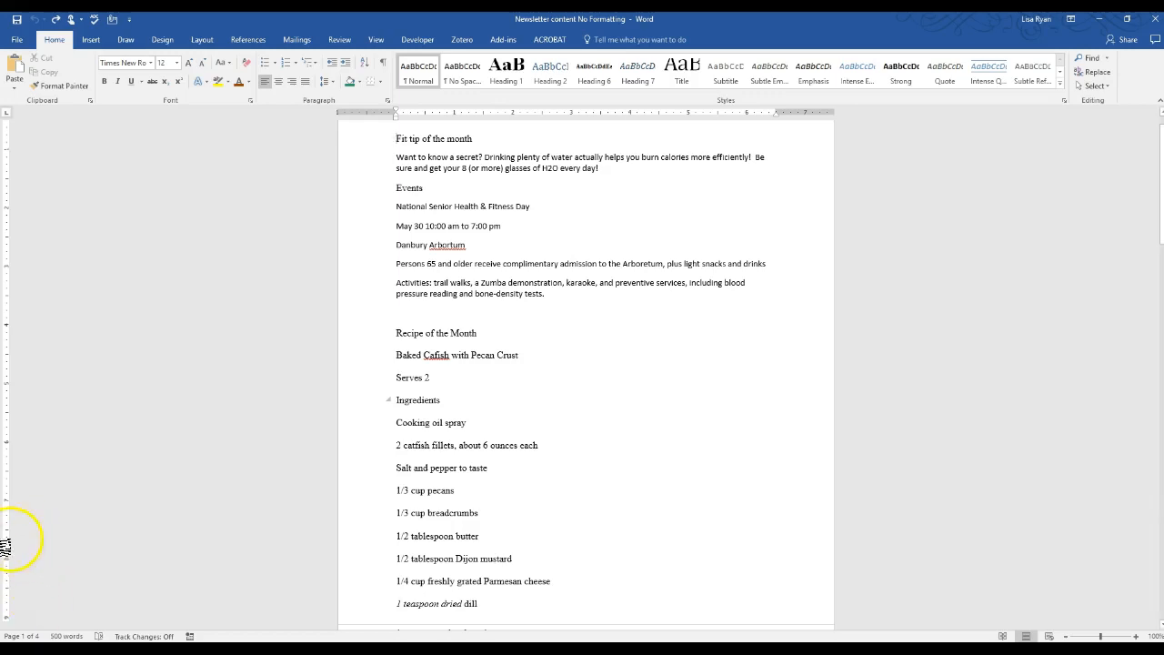
Step: Format the "Fit tip of the month" heading as bold, 14 pt, with a purple font color
drag(396, 138, 489, 143)
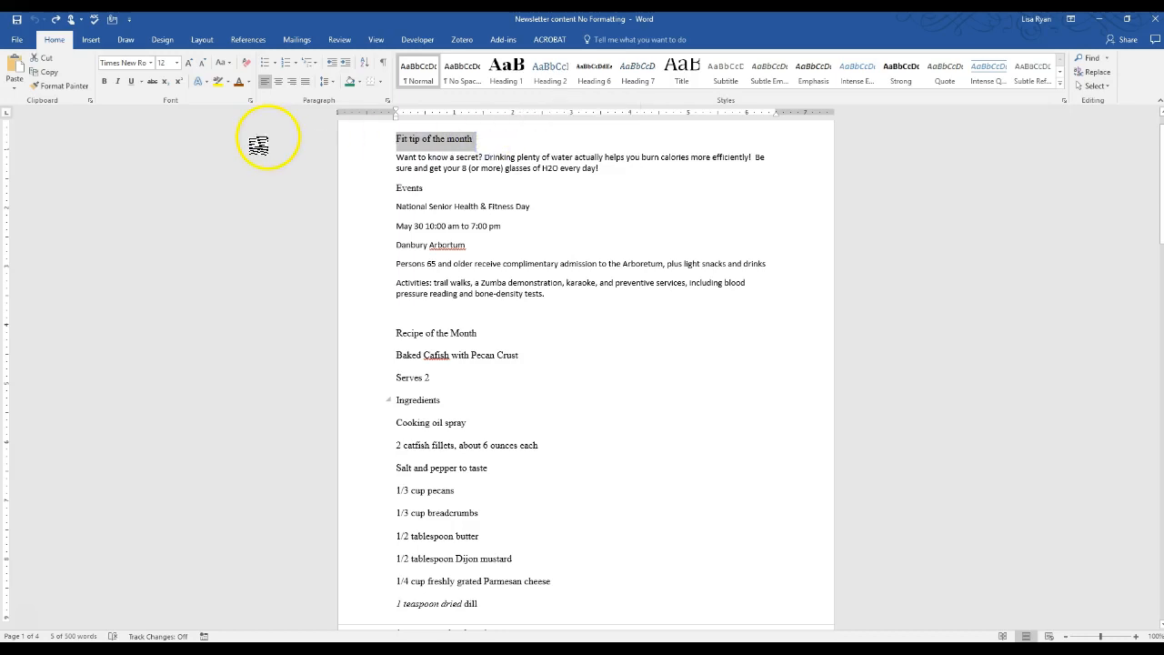
click(105, 82)
click(176, 63)
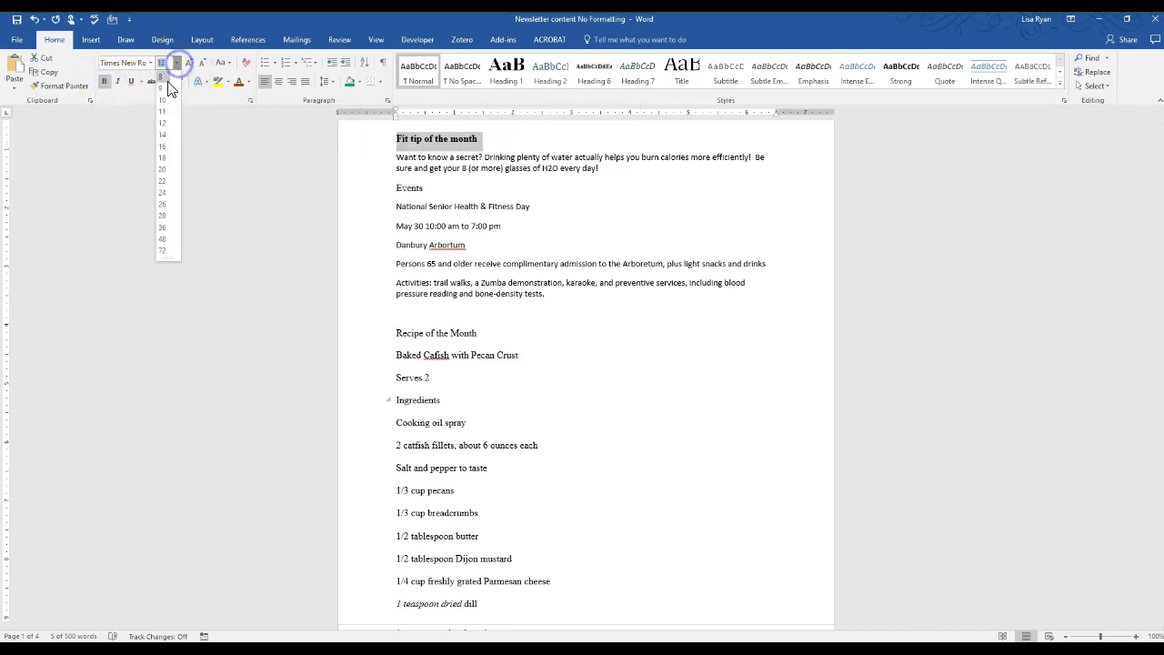
click(162, 135)
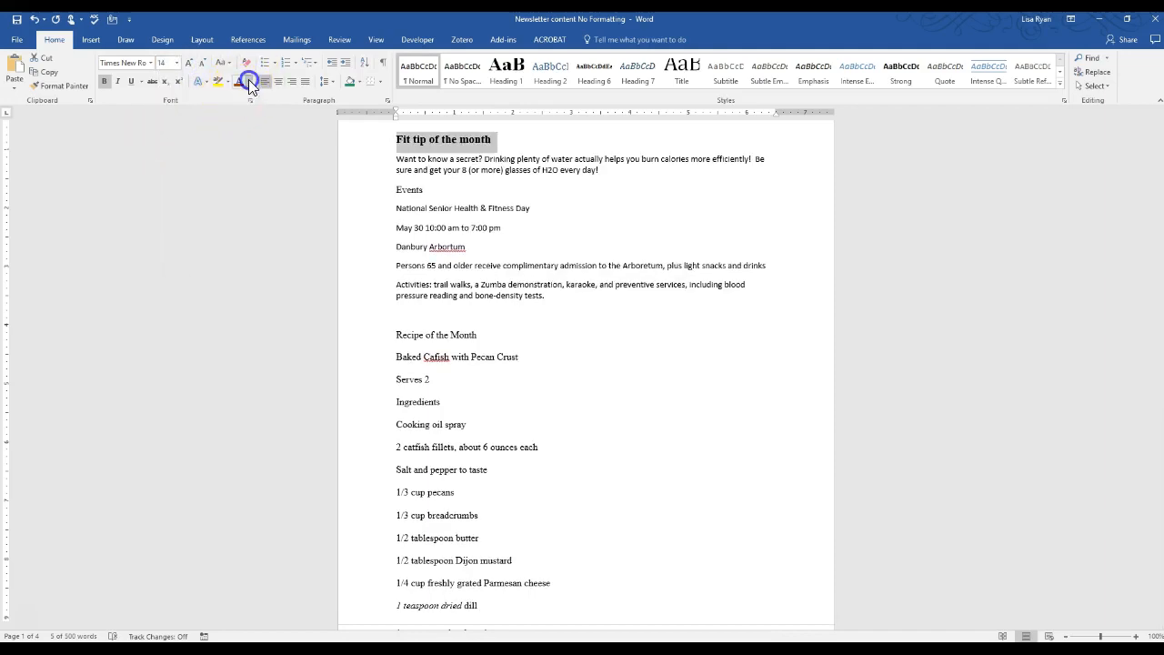
click(250, 82)
click(307, 123)
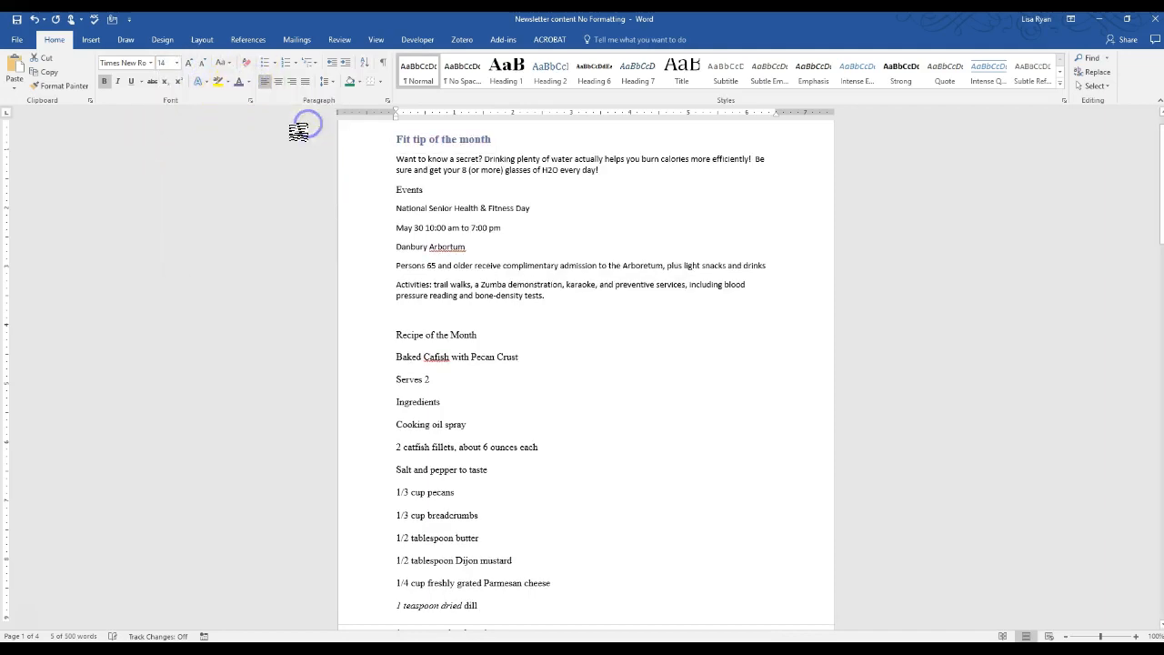
click(500, 153)
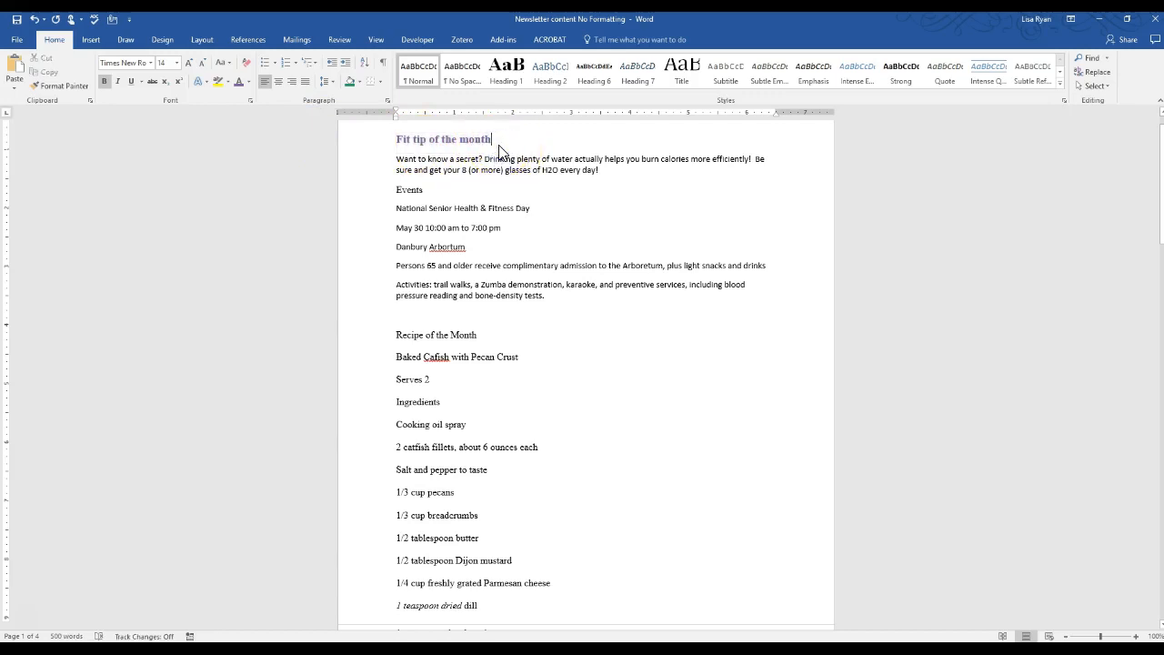
drag(395, 190, 424, 190)
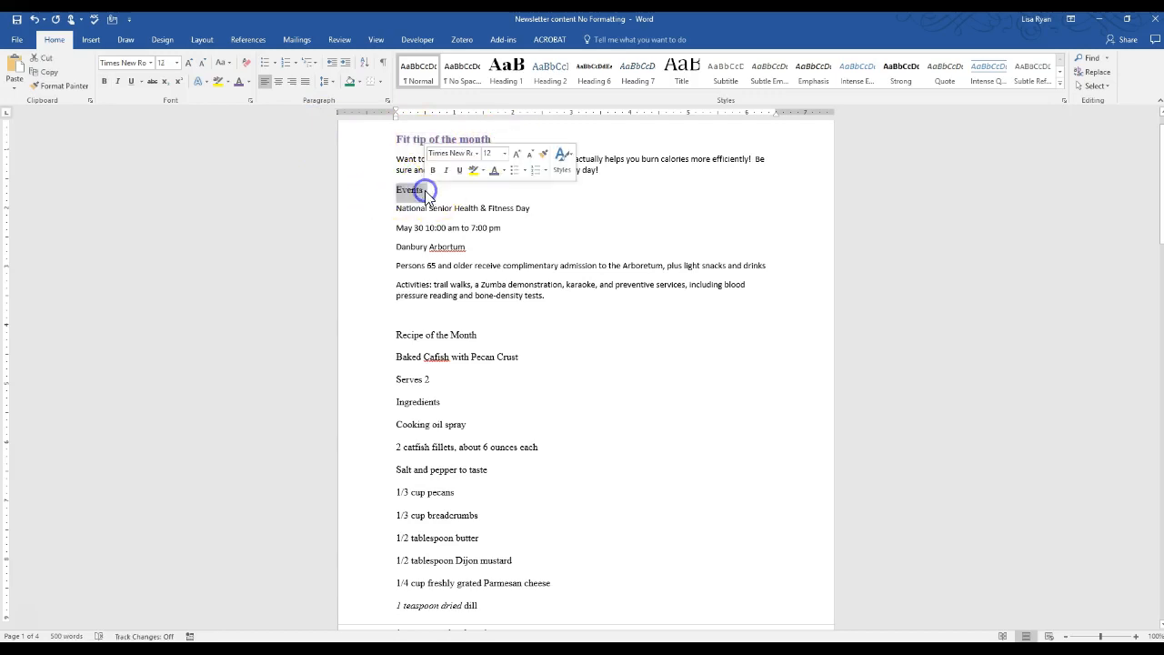
drag(390, 336, 487, 336)
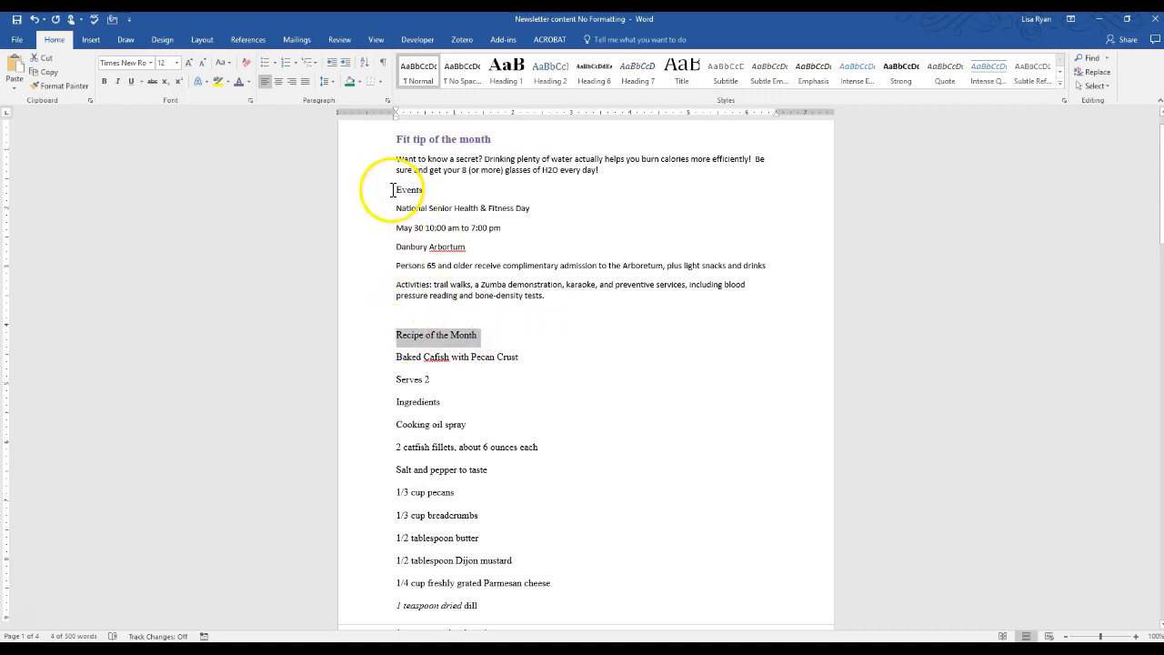
drag(392, 189, 425, 189)
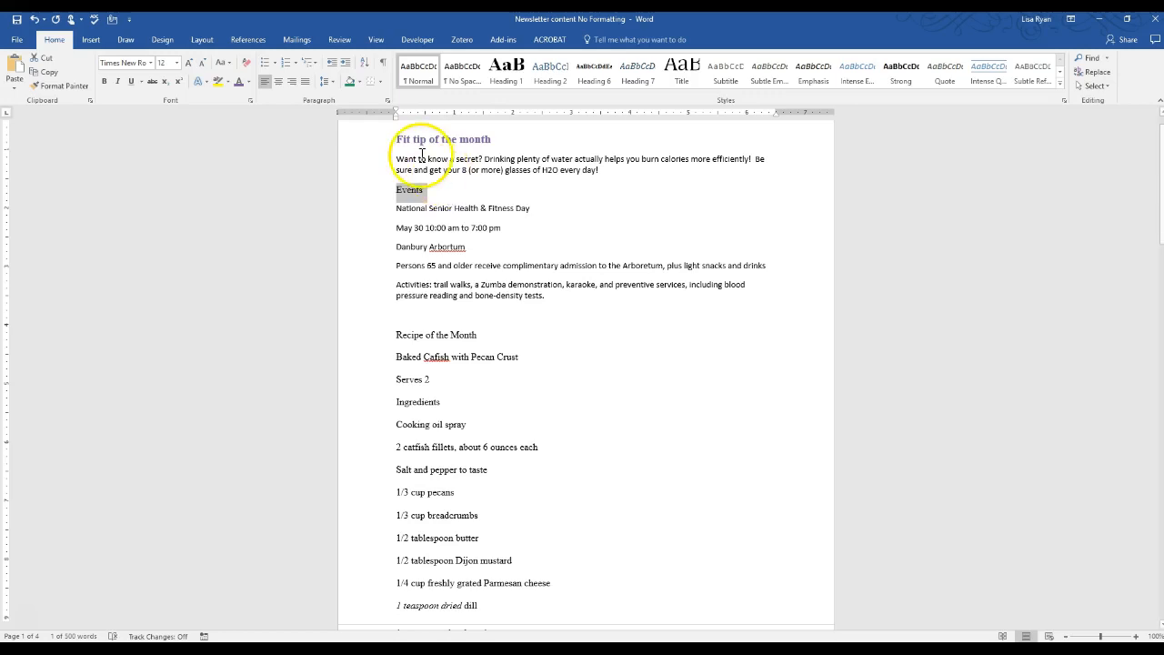
Step: Copy the formatting of "Fit tip of the month" with Format Painter onto the paragraph below it and the "Events" heading
click(397, 138)
drag(397, 137, 494, 146)
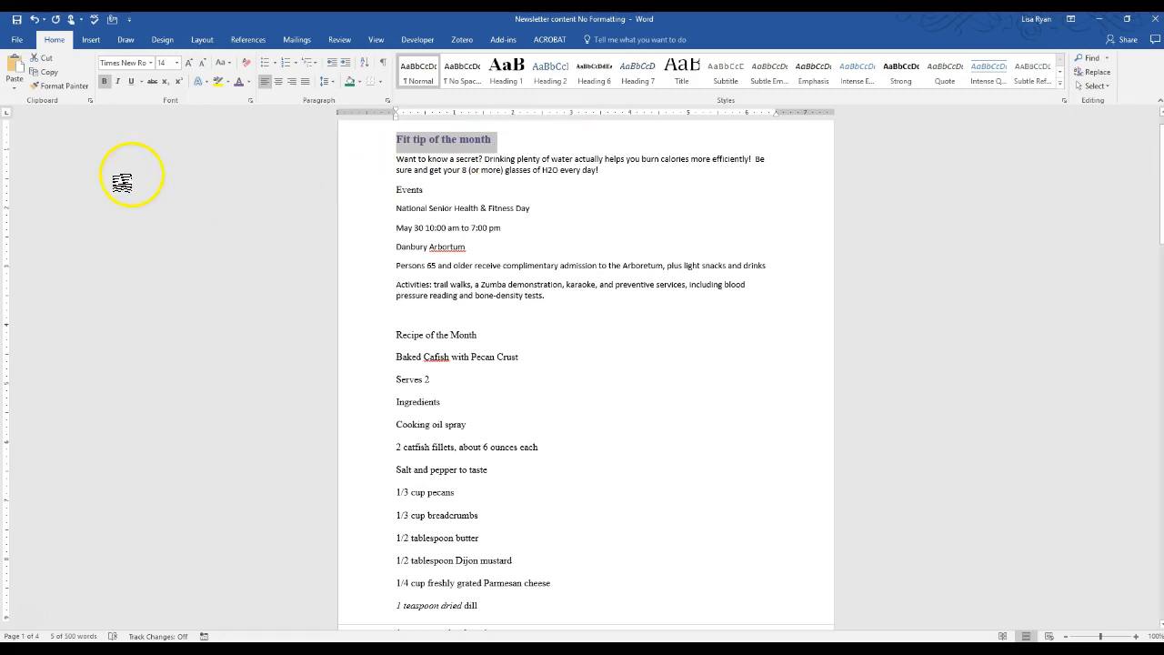
click(56, 86)
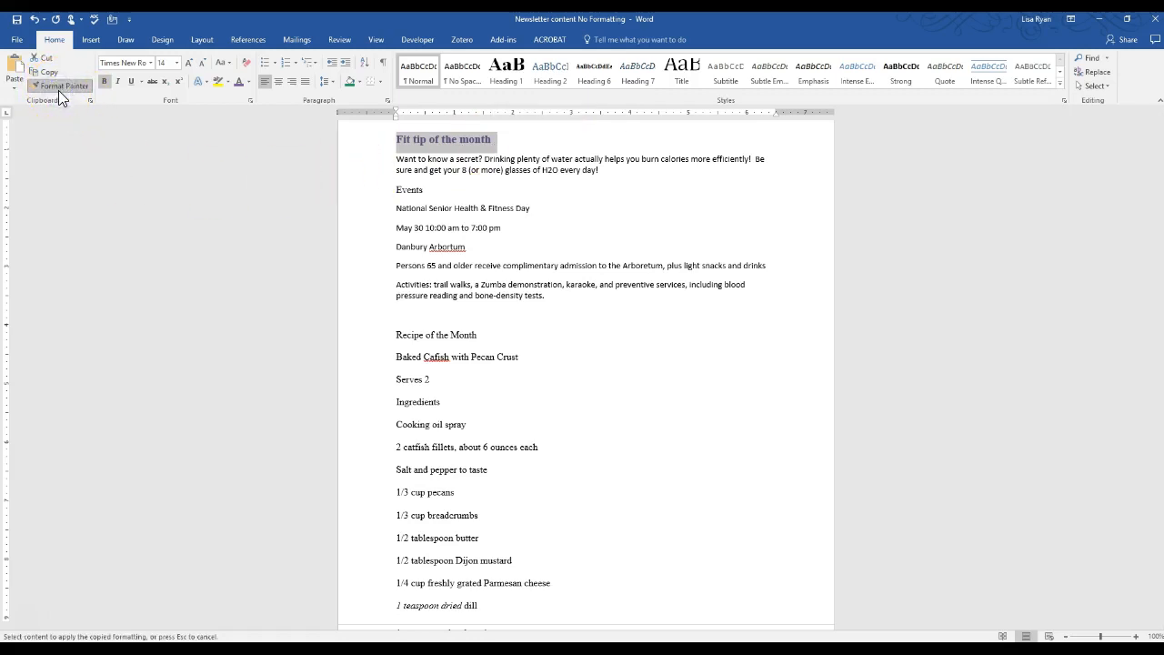
mouse_move(151, 148)
mouse_down()
mouse_move(286, 188)
mouse_move(429, 193)
mouse_up()
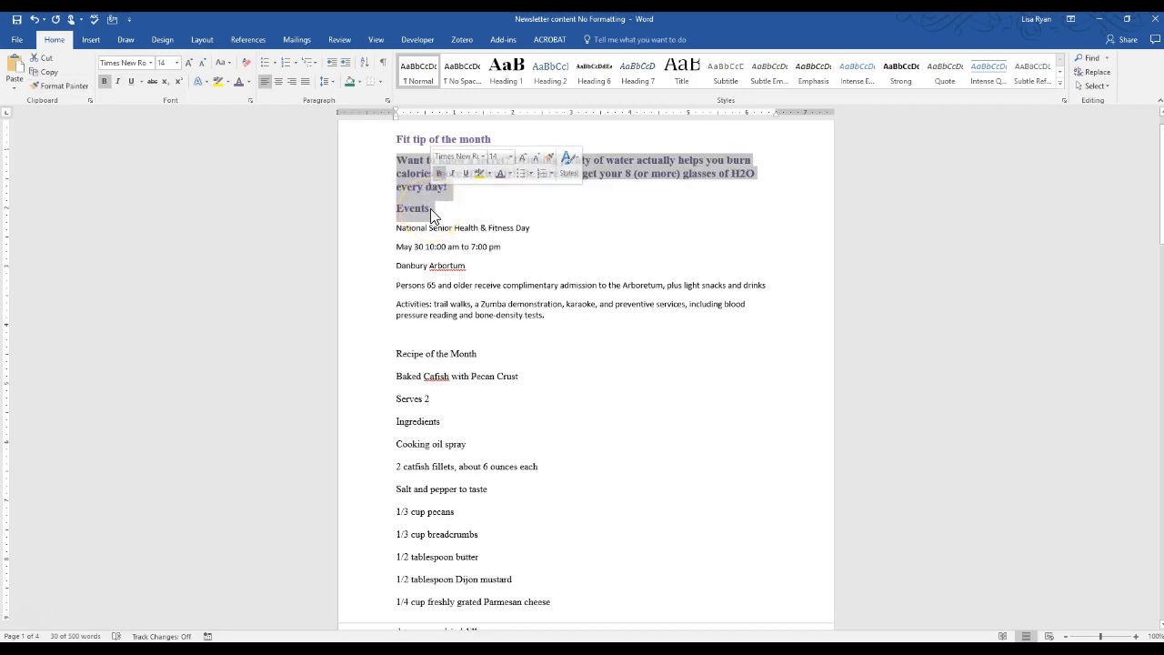
click(432, 211)
Step: Clear the character formatting from the "Want to know a secret?" paragraph
click(431, 184)
drag(431, 184, 397, 160)
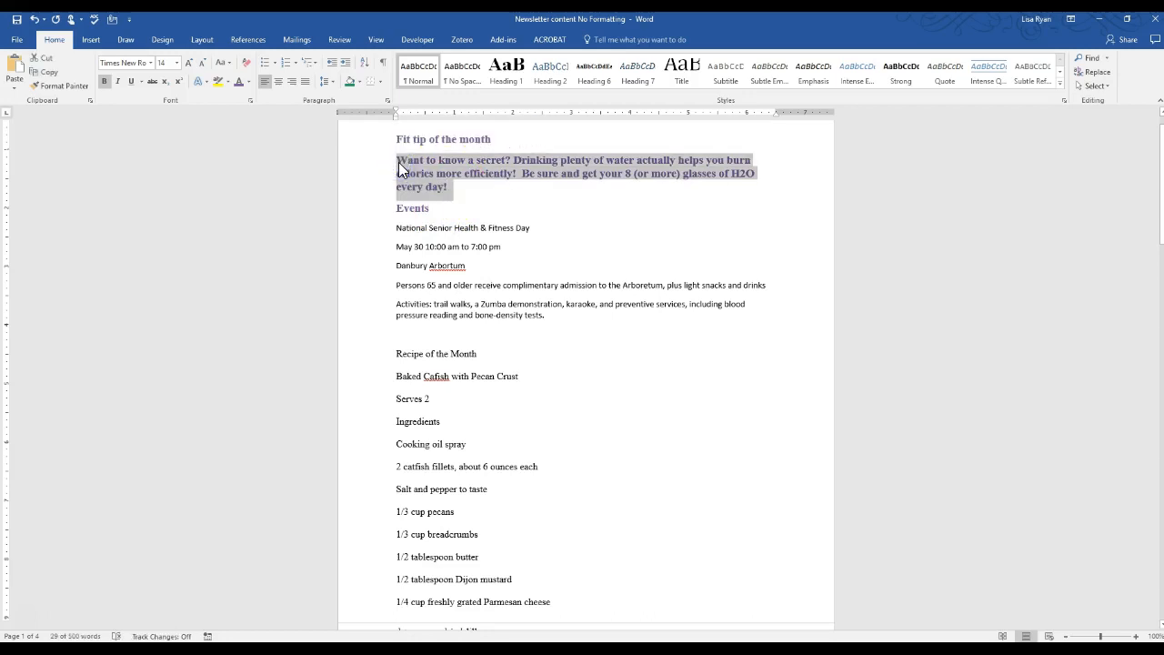
key(ctrl+space)
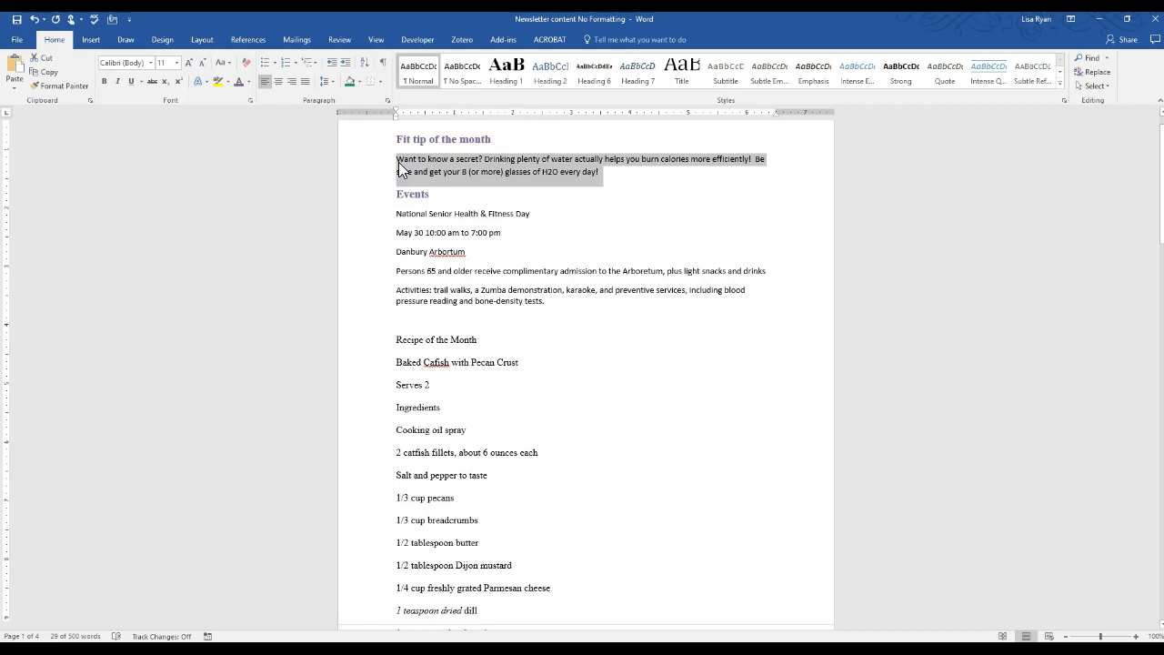
click(399, 161)
Step: Copy the "Events" heading's formatting with Format Painter onto the "Recipe of the Month" heading
click(398, 193)
drag(398, 193, 439, 192)
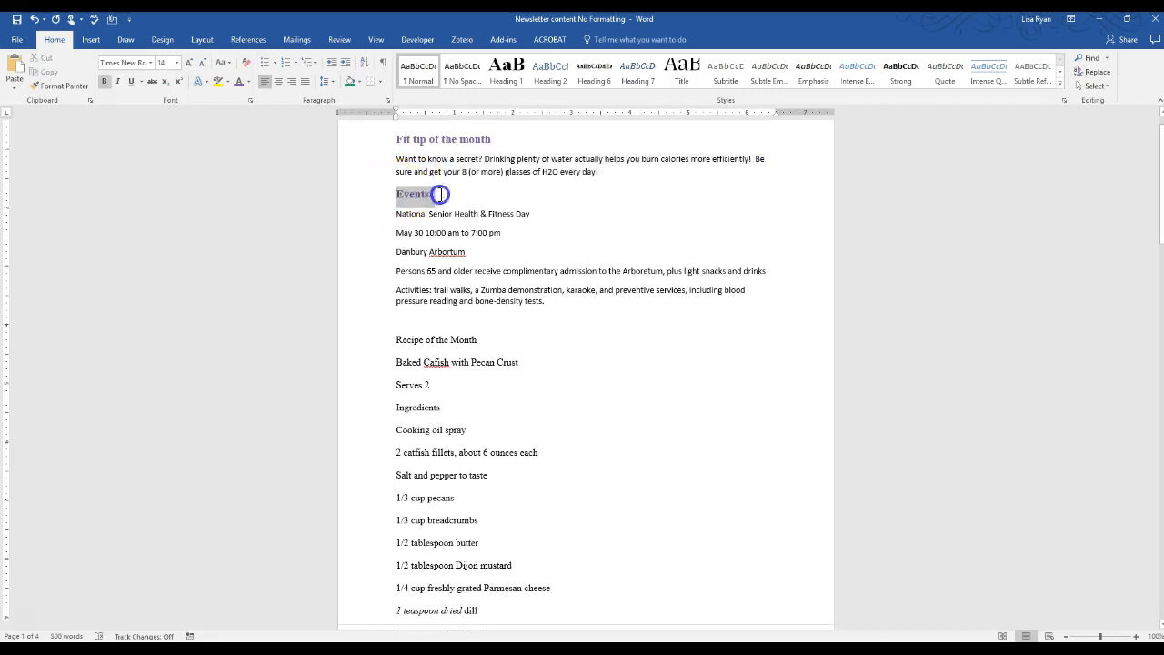
click(71, 87)
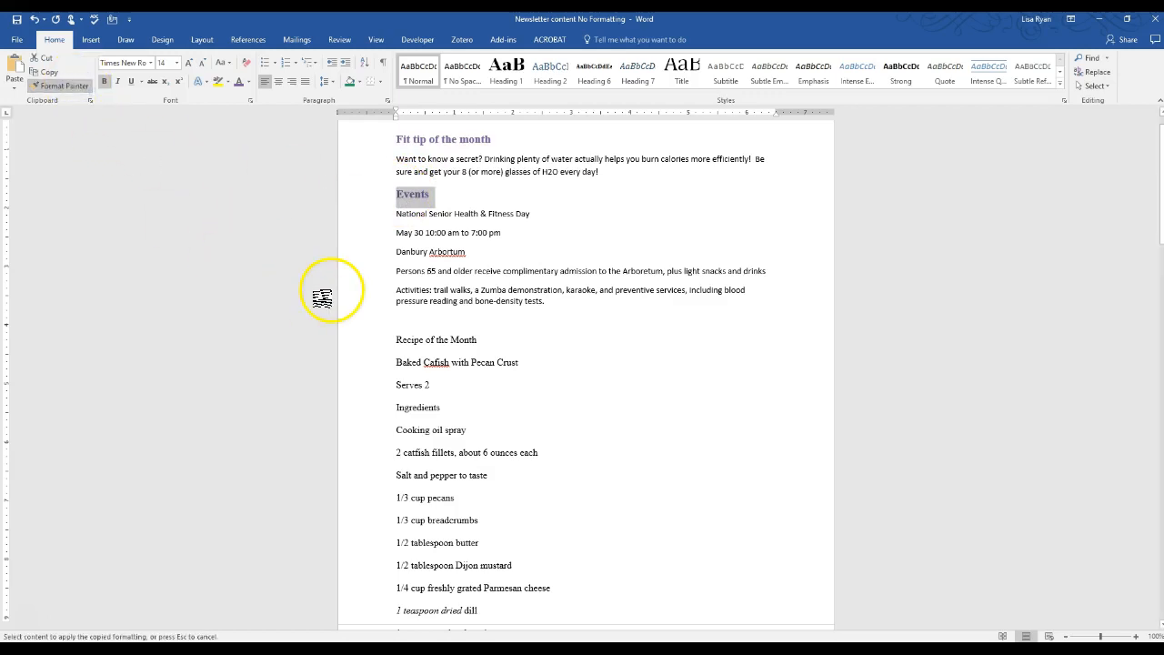
drag(392, 340, 493, 342)
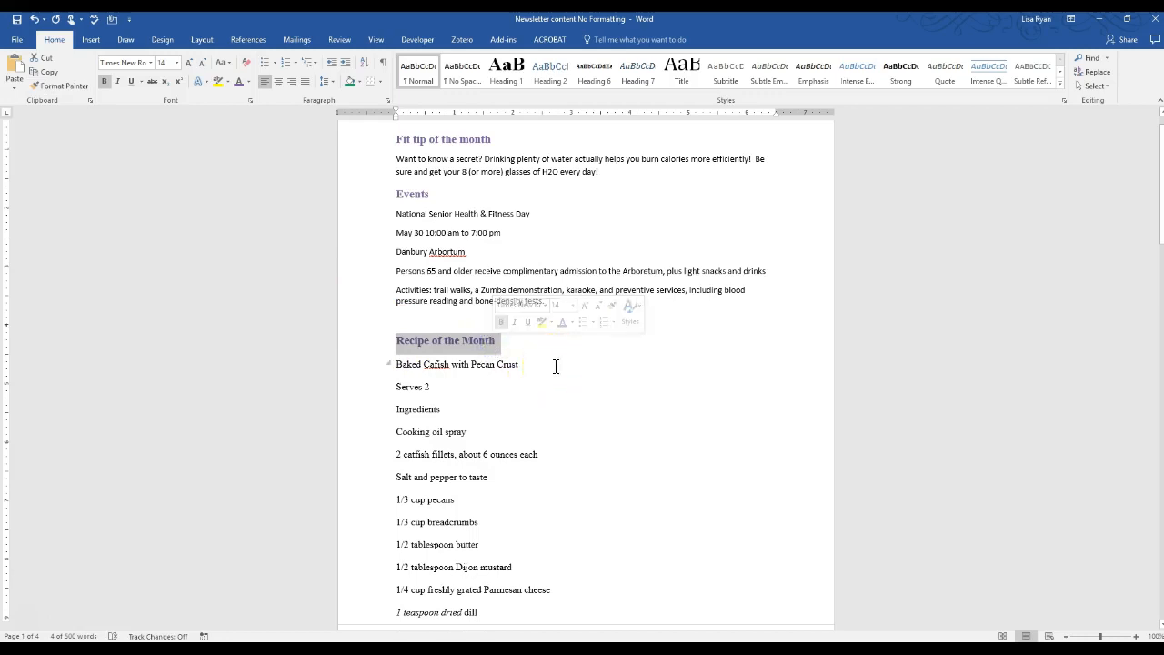
click(527, 364)
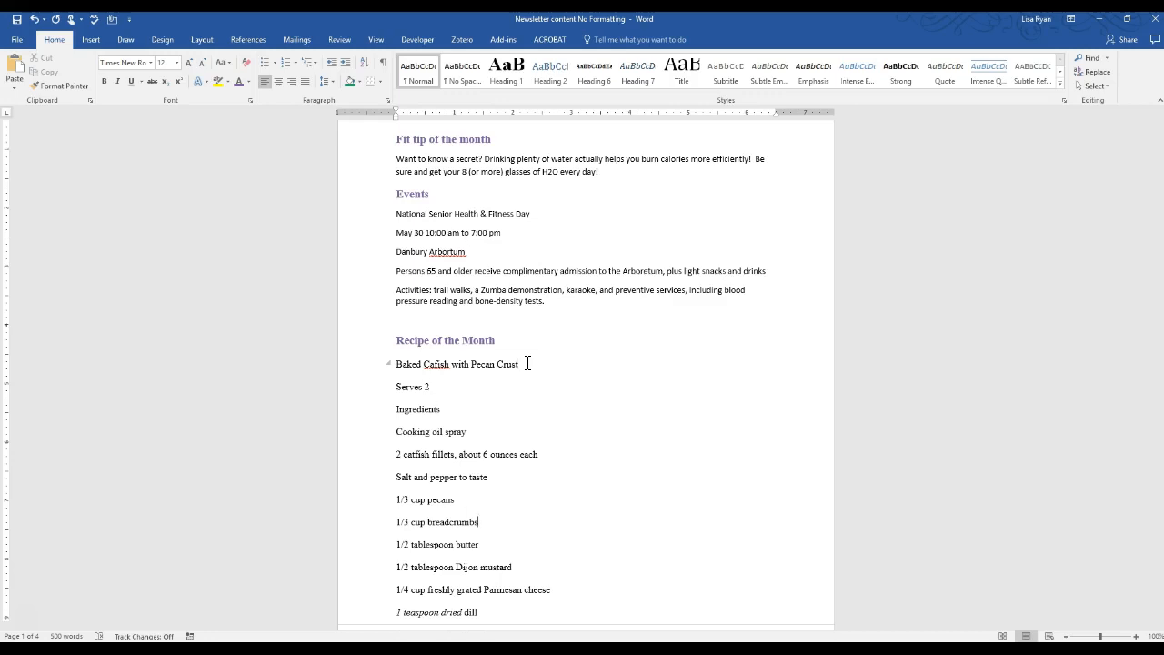
Step: Format the "National Senior Health & Fitness Day" line as bold italic, orange, 12 pt
scroll(528, 363, down, 2)
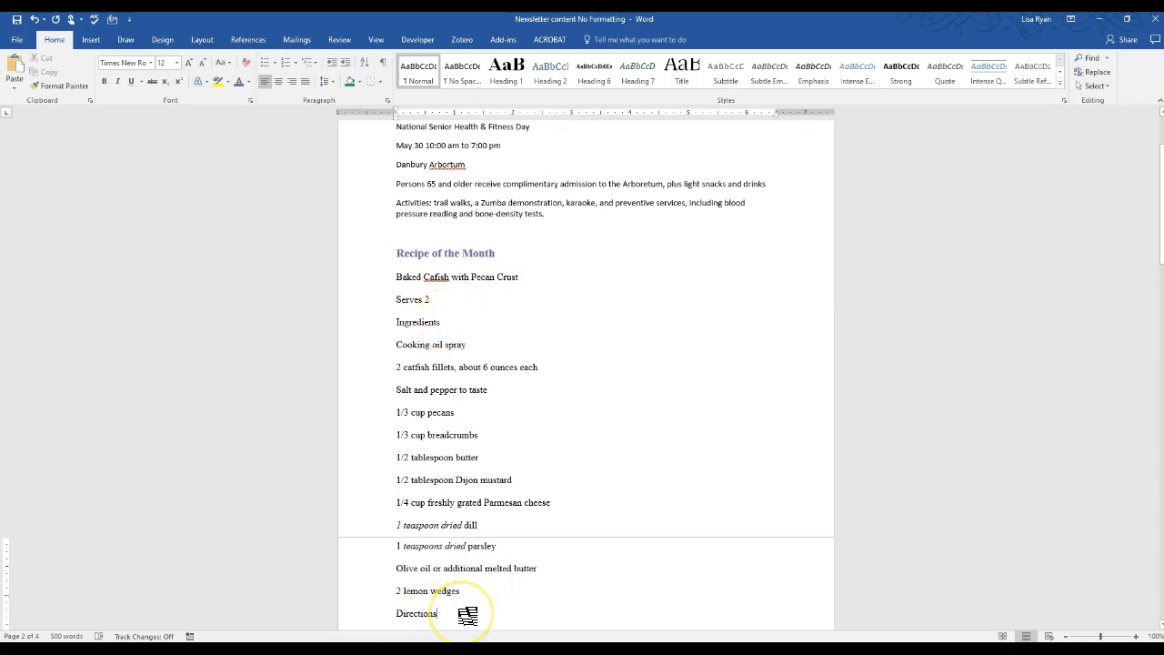
drag(395, 127, 542, 127)
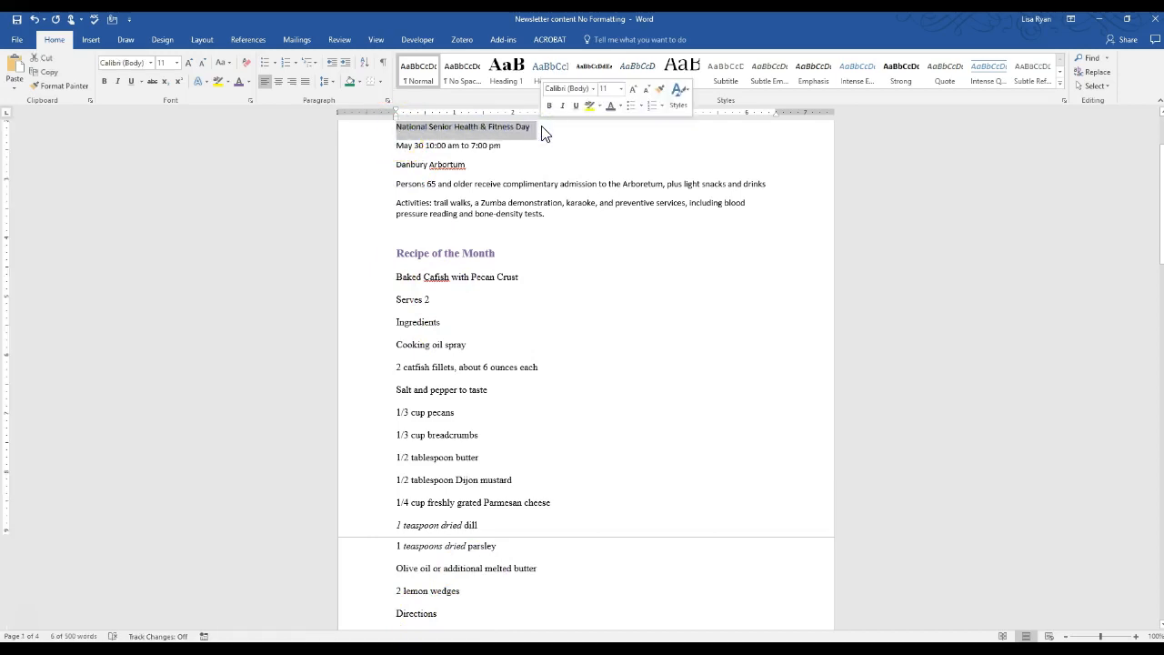
click(104, 81)
click(117, 81)
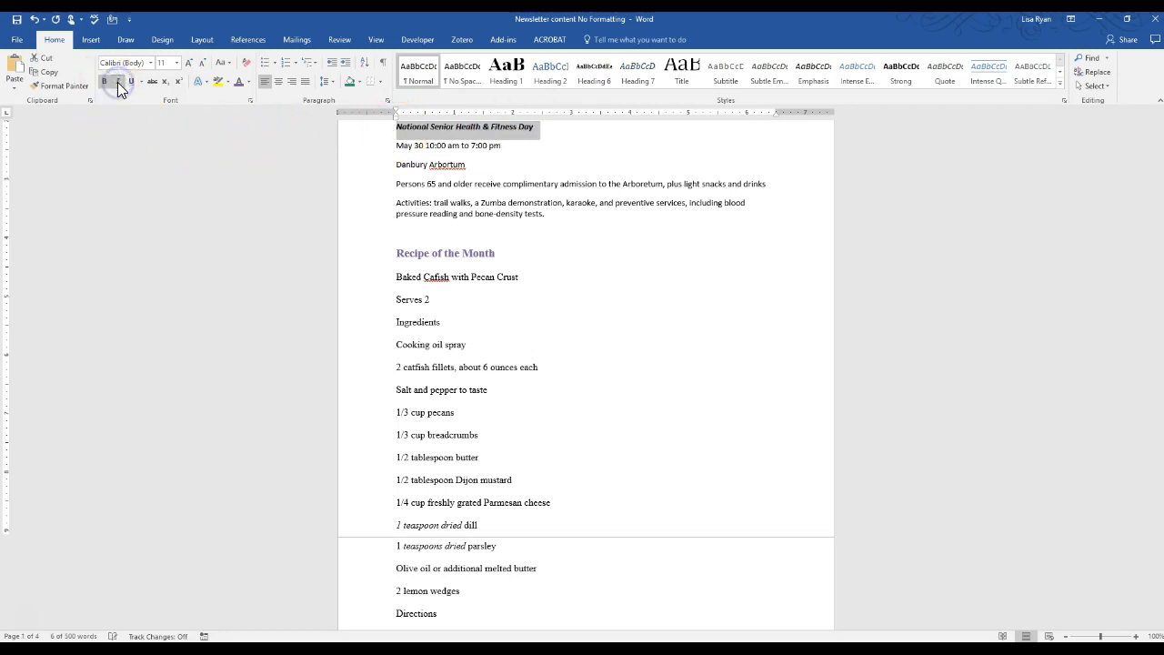
click(247, 82)
click(333, 127)
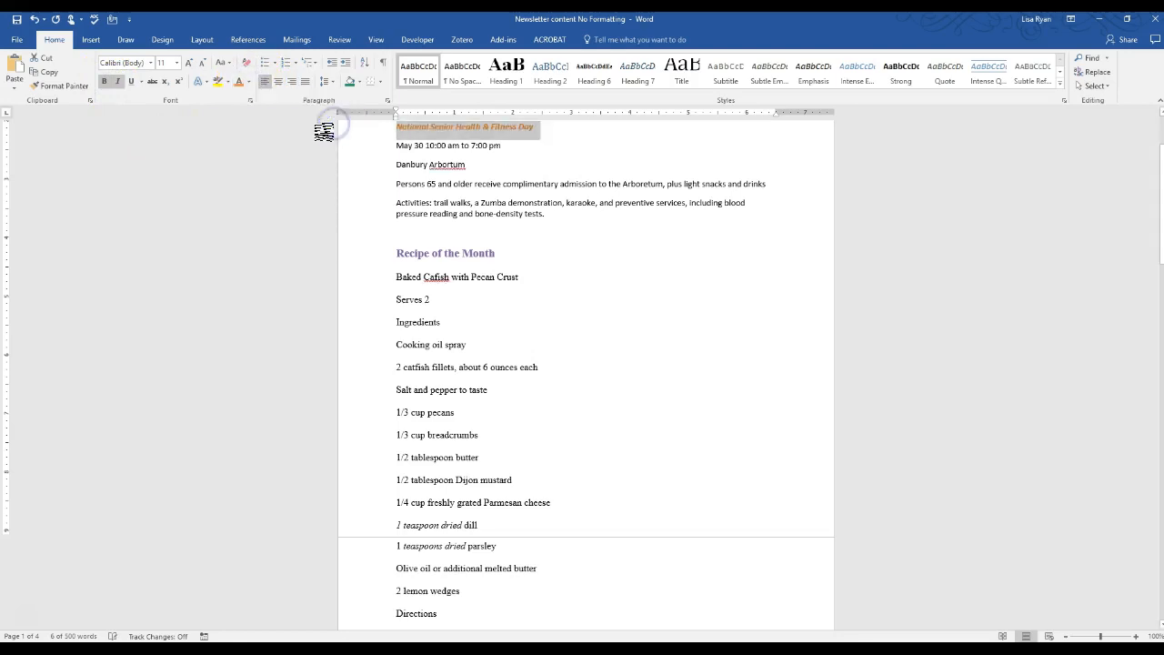
click(177, 64)
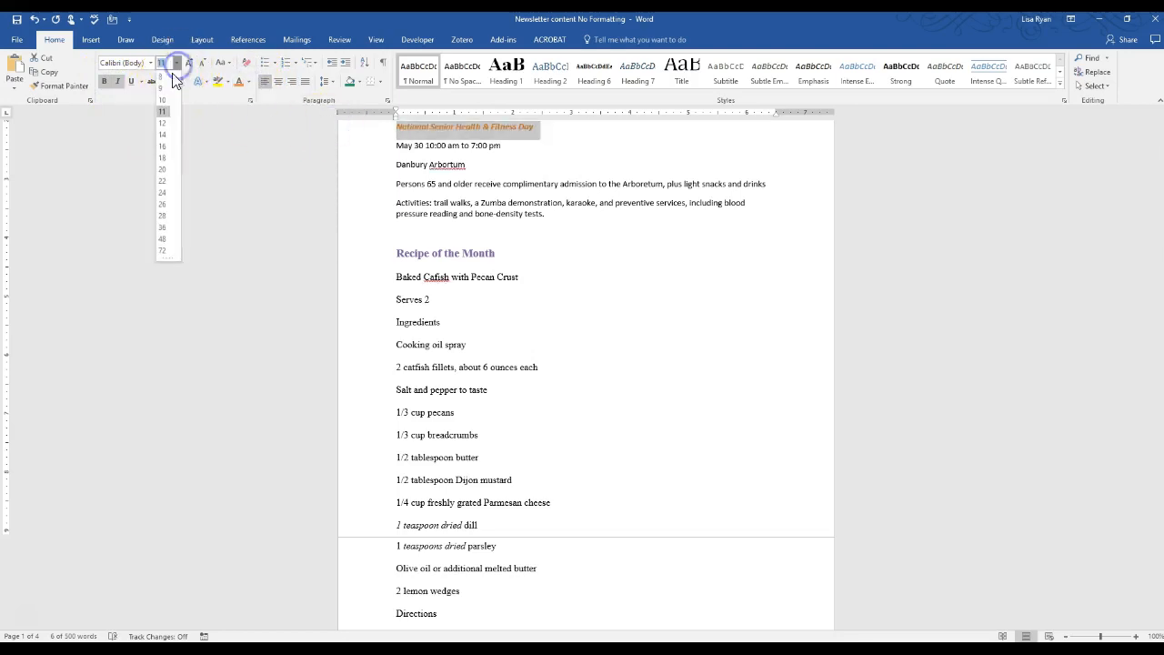
click(167, 122)
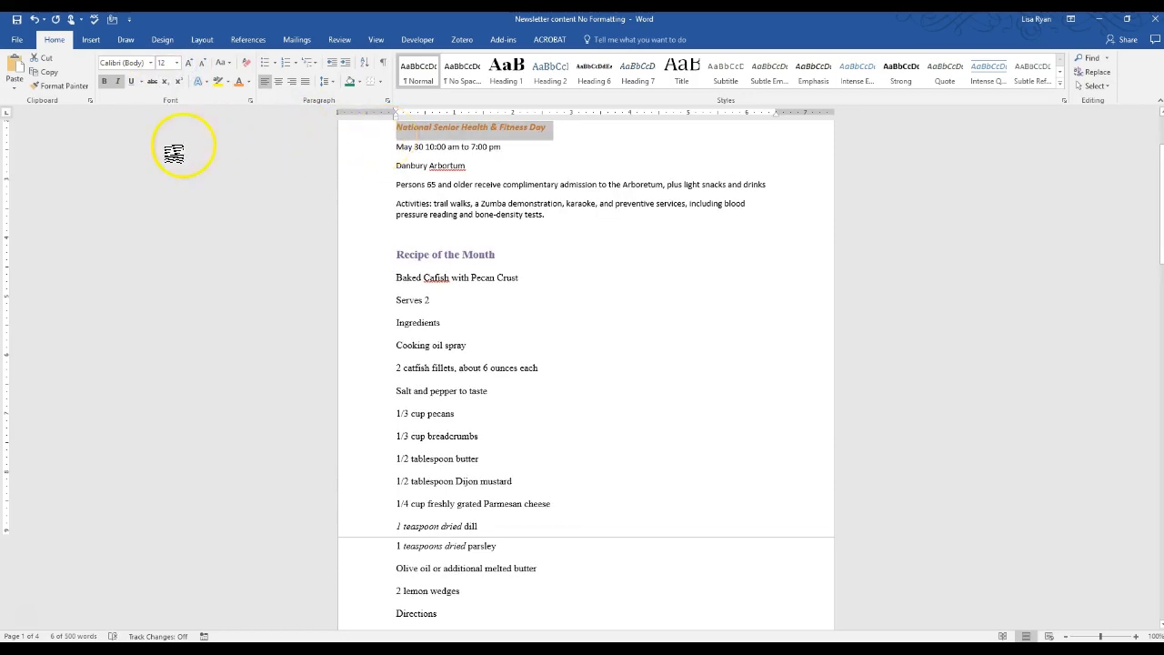
Step: Copy the orange subheading's formatting with Format Painter onto both "Ingredients" and "Directions", and turn Format Painter off
click(61, 87)
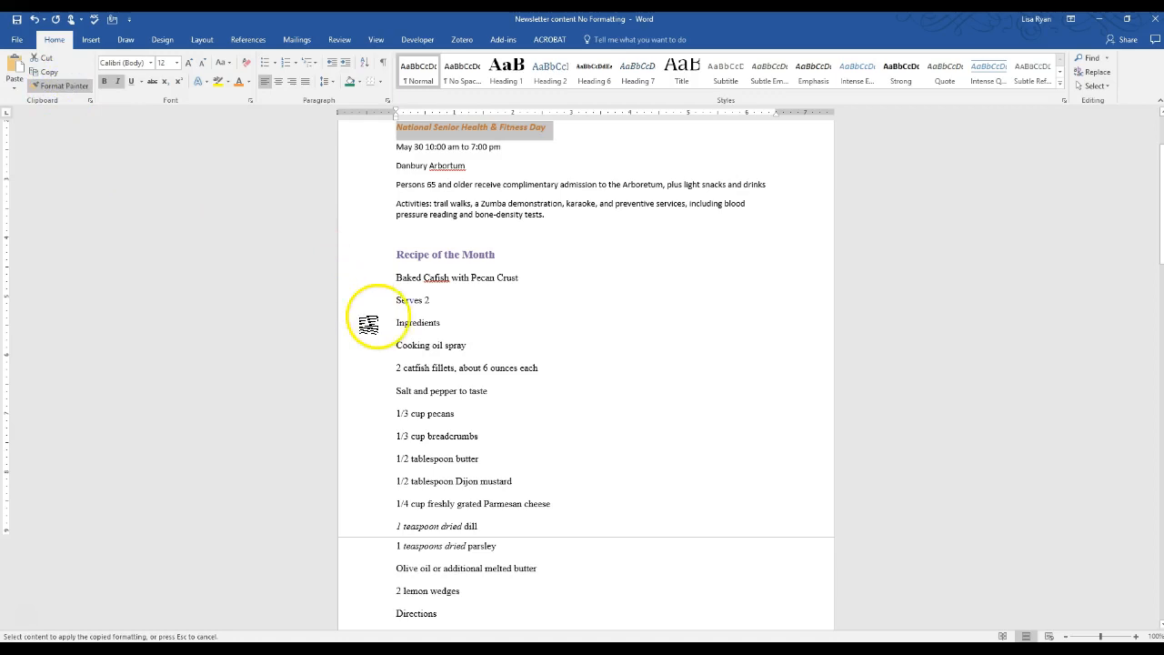
drag(396, 323, 448, 325)
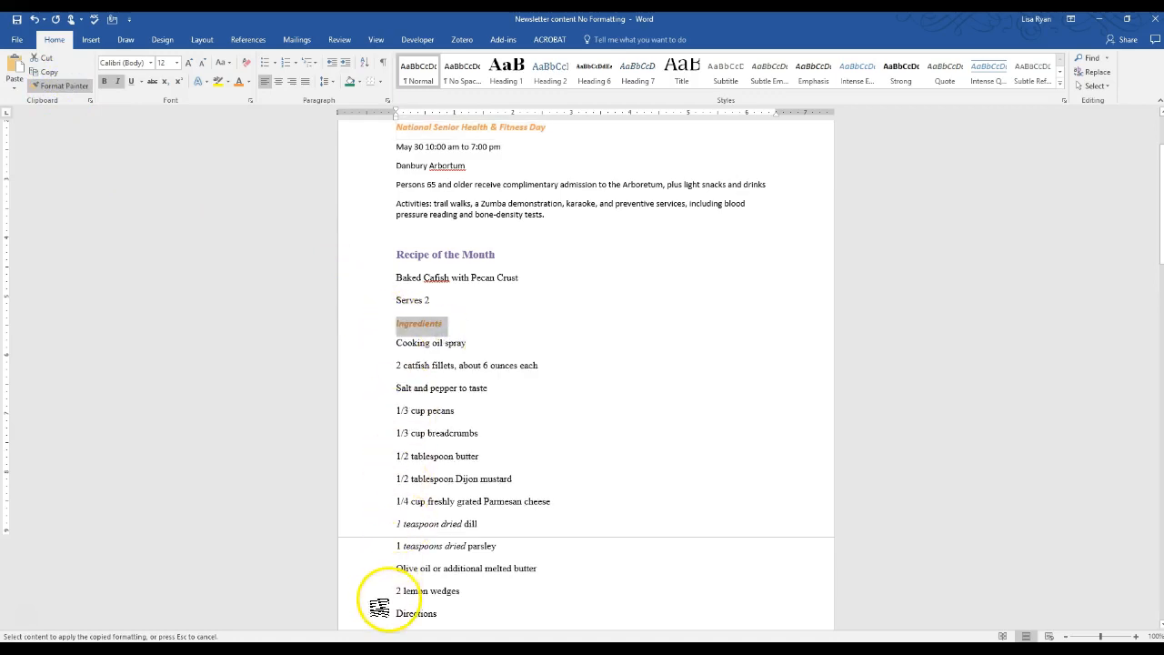
drag(396, 615, 448, 621)
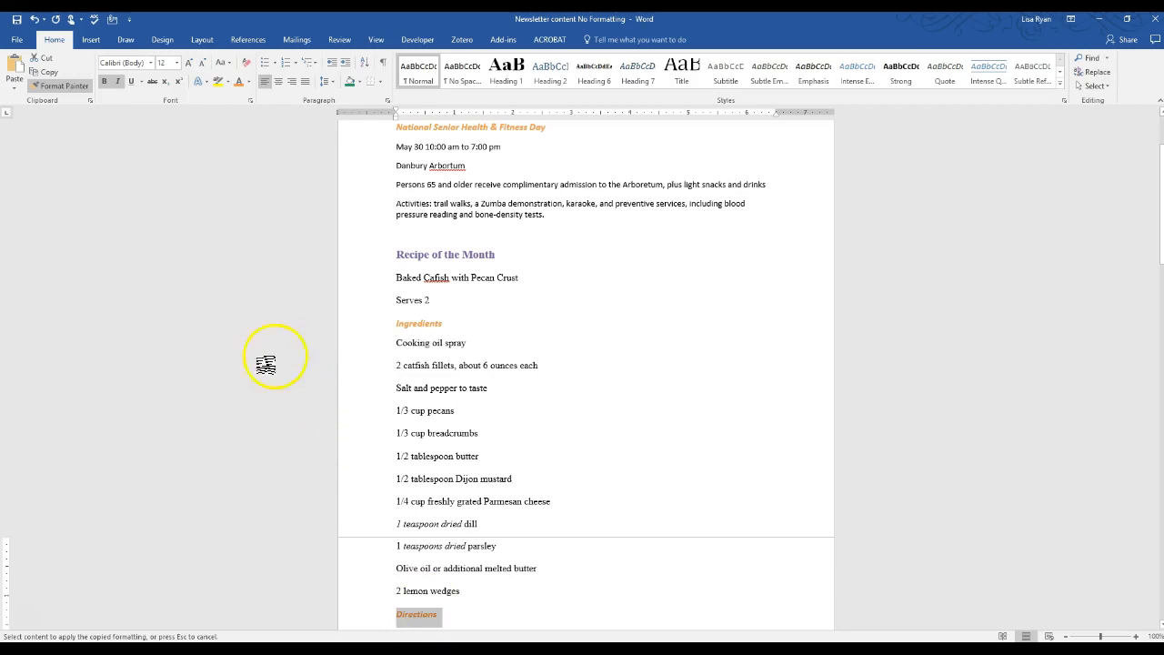
click(68, 85)
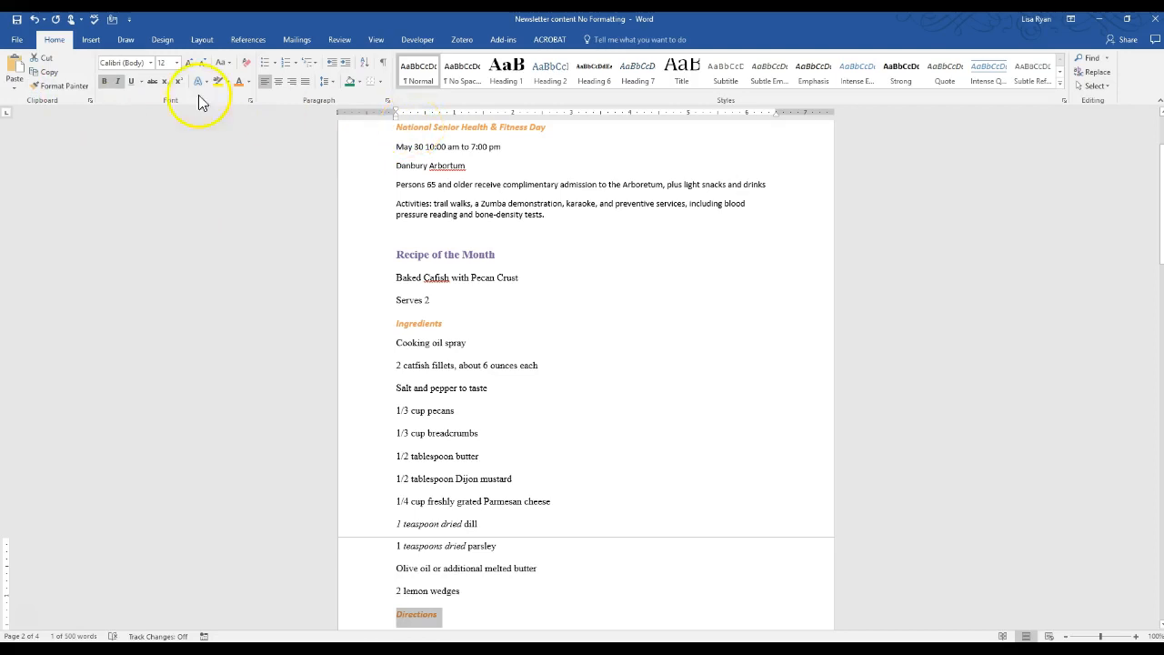
click(63, 88)
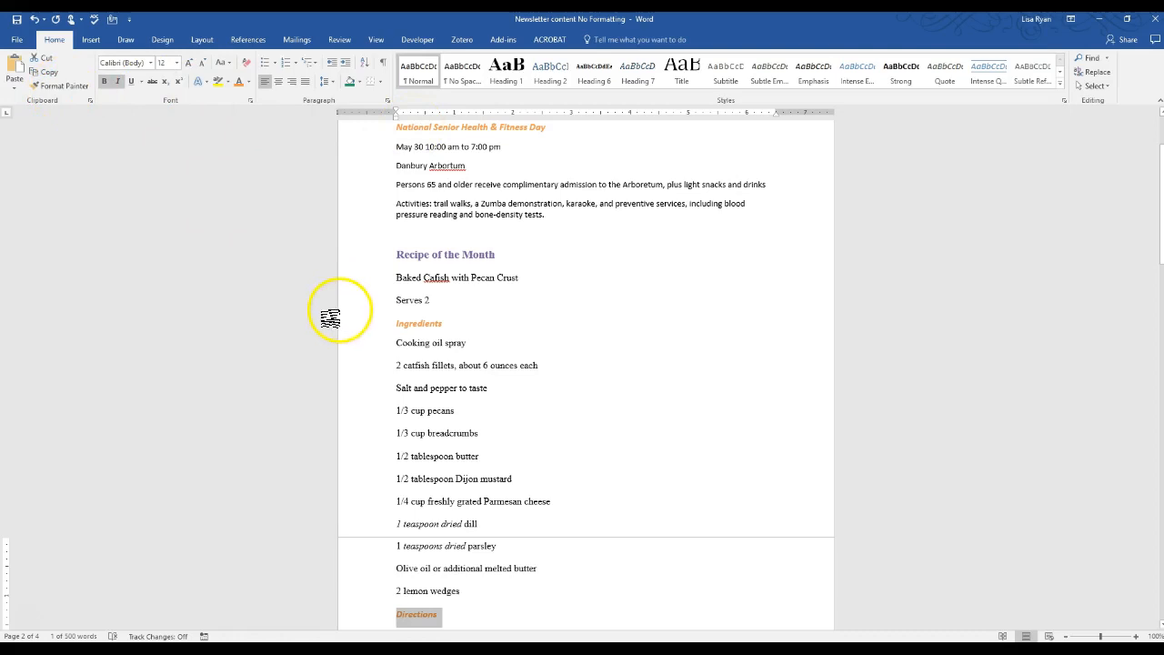